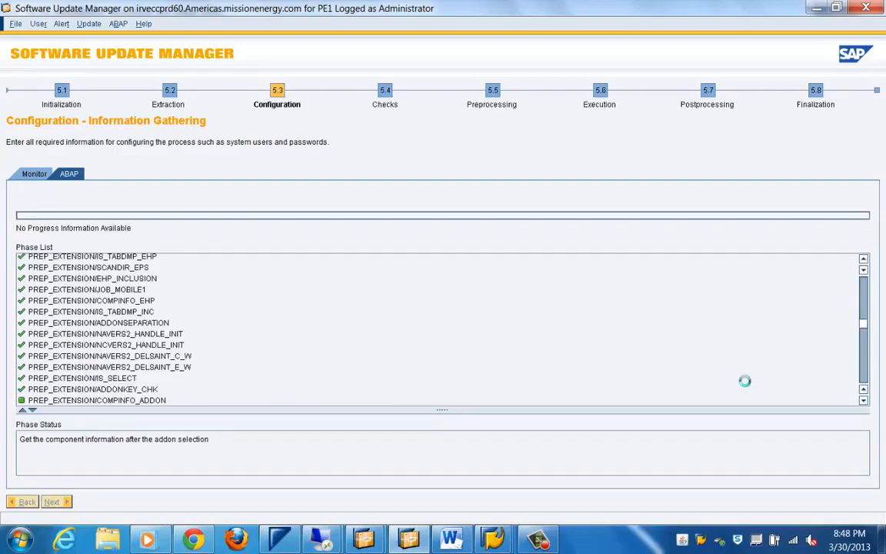
# Examine the running and upcoming PREP_EXTENSION phases in the ABAP phase list
pyautogui.click(863, 401)
pyautogui.click(863, 400)
pyautogui.click(863, 400)
pyautogui.click(863, 401)
pyautogui.click(863, 400)
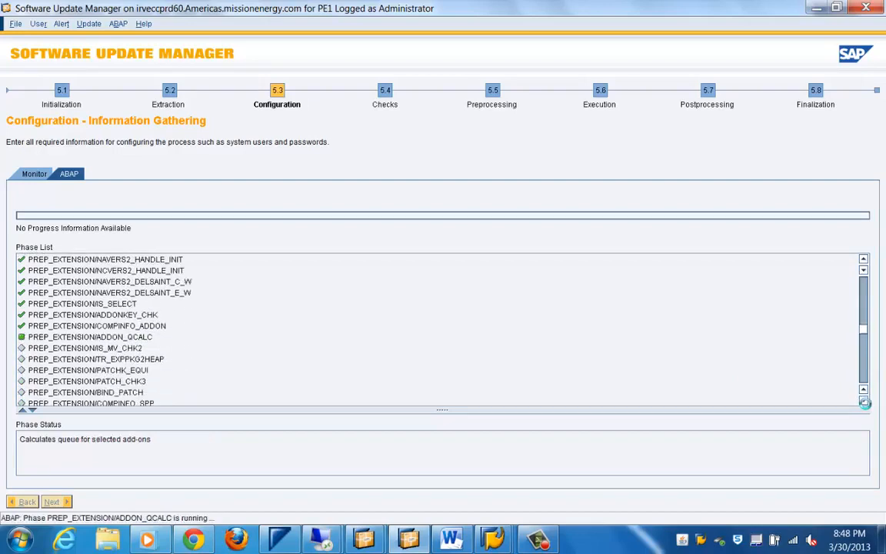
pyautogui.click(863, 400)
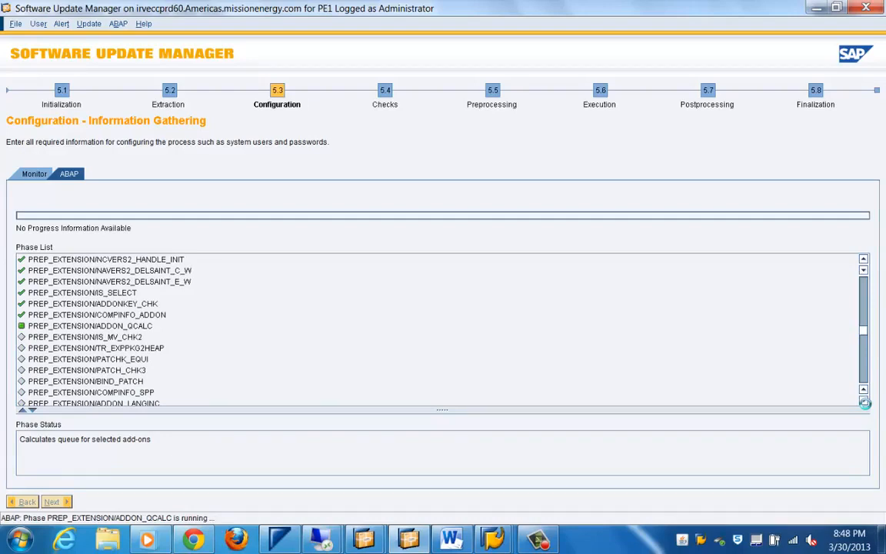
pyautogui.click(864, 401)
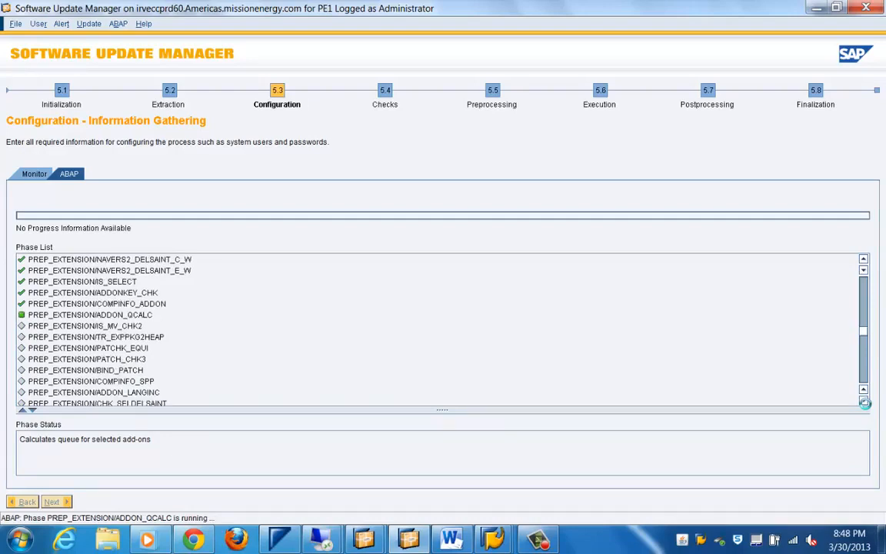
pyautogui.click(863, 400)
pyautogui.click(863, 401)
pyautogui.click(863, 401)
pyautogui.click(863, 400)
pyautogui.click(864, 400)
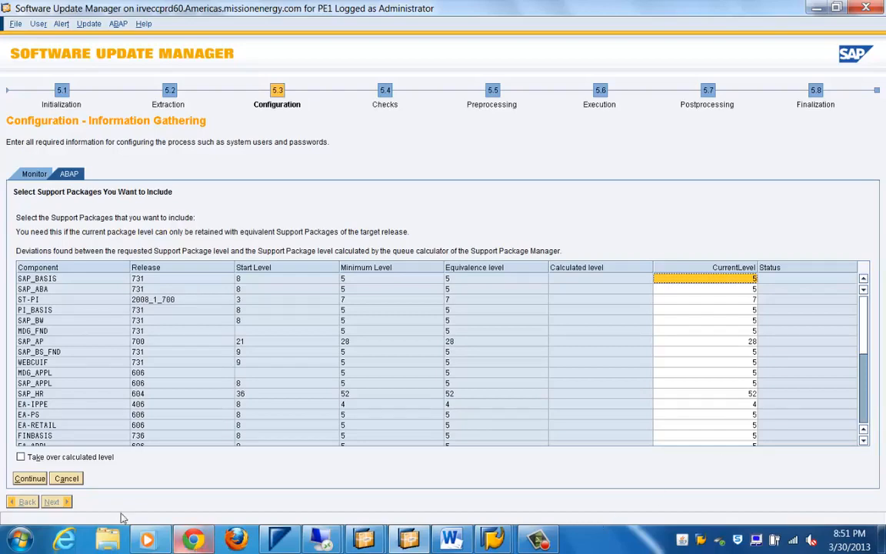
# Take over the calculated support package levels, then review the full component list and accept it
pyautogui.click(21, 456)
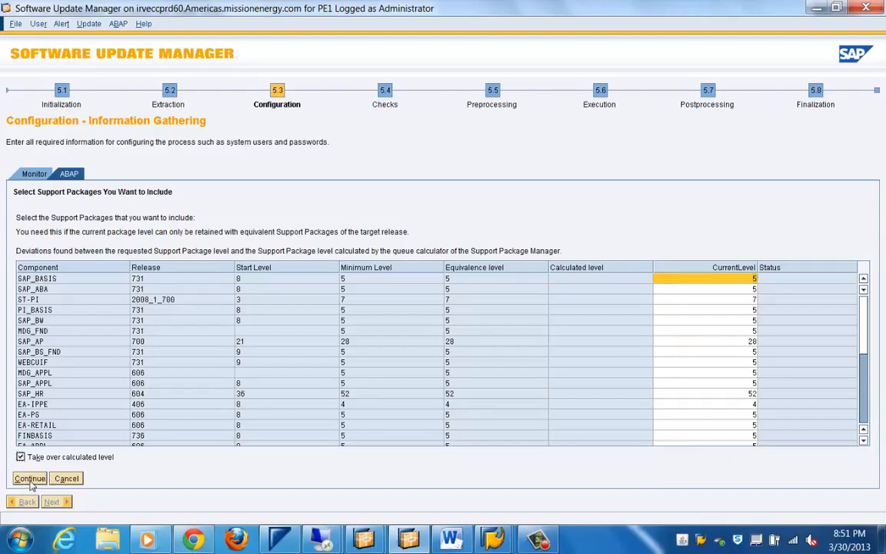
pyautogui.click(31, 480)
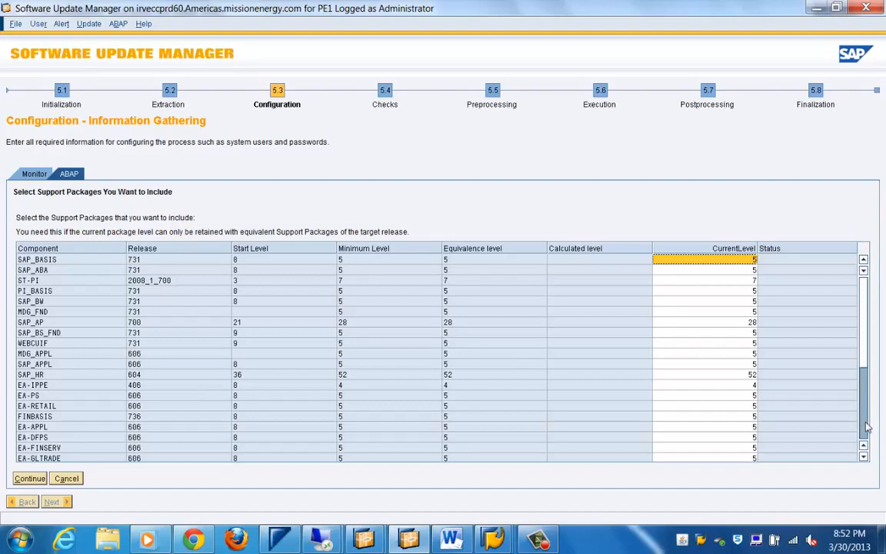
pyautogui.scroll(-5, 867, 427)
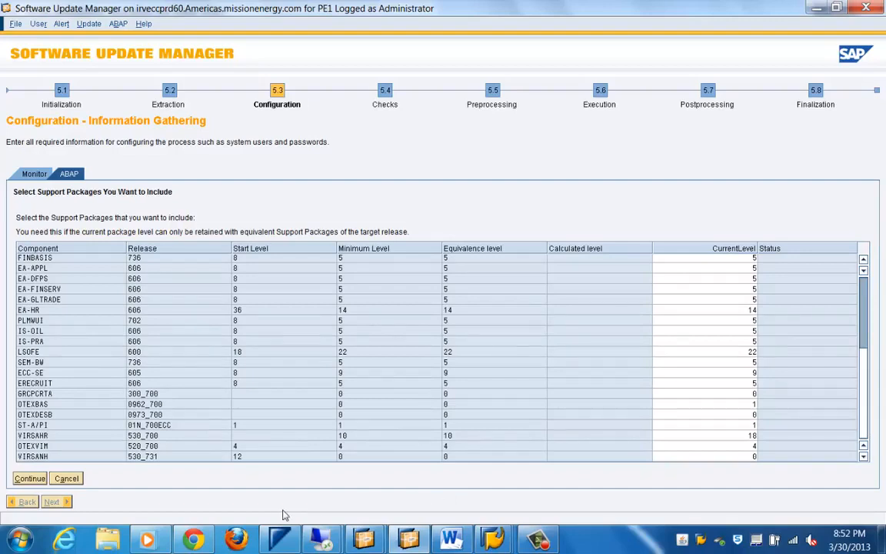
pyautogui.click(28, 478)
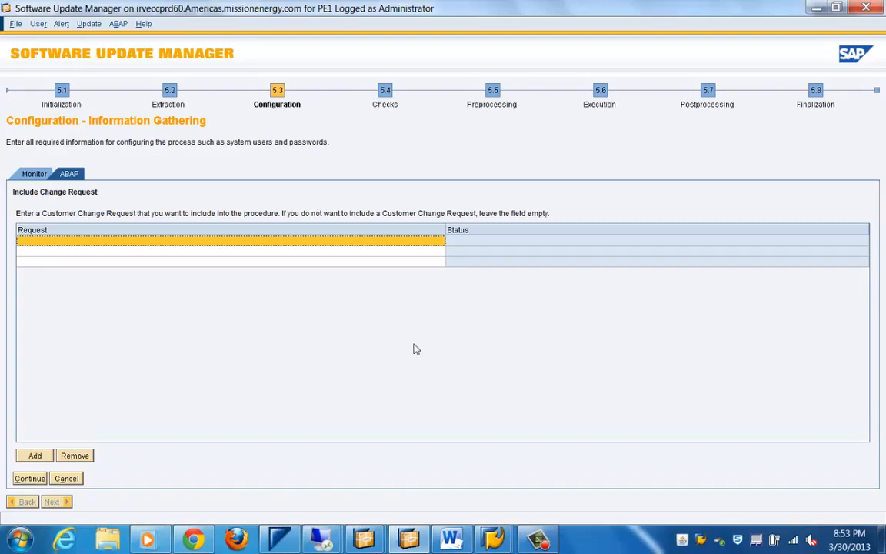
pyautogui.click(537, 541)
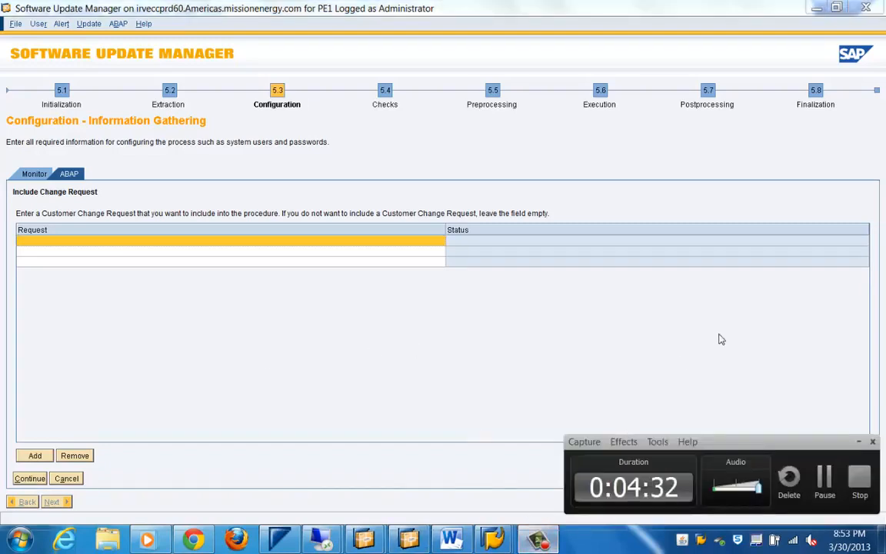
pyautogui.click(823, 480)
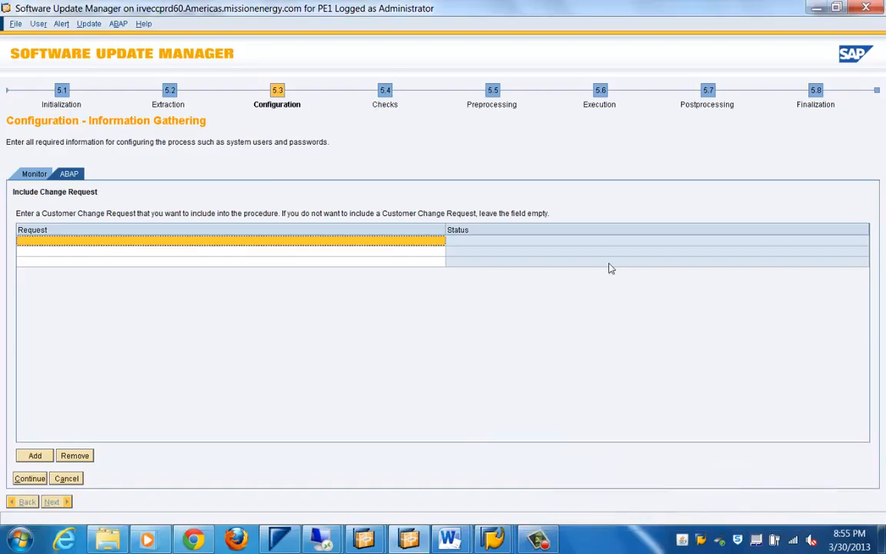
# Continue without including a customer change request and dismiss the SL Controller connection message
pyautogui.click(43, 478)
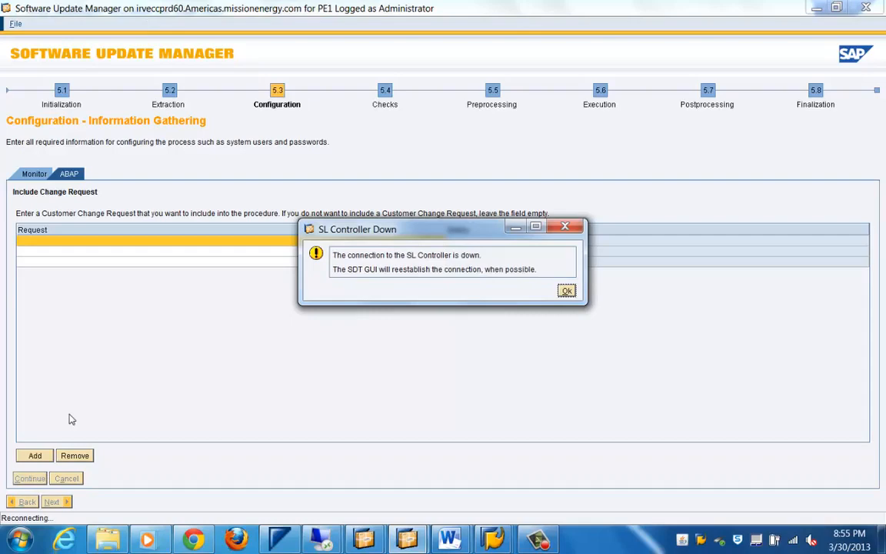
pyautogui.click(566, 290)
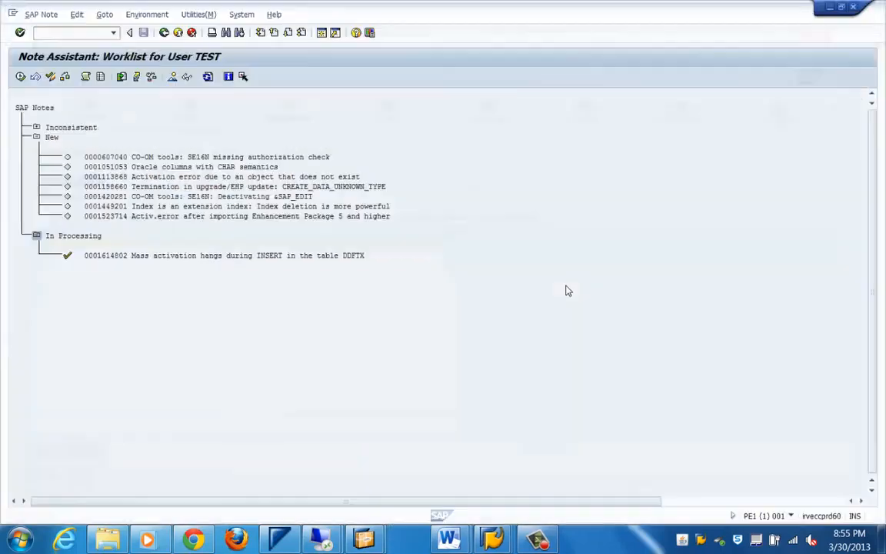
# Switch to the irveccprd60 remote desktop and terminate the SL Controller batch job in its command window
pyautogui.click(320, 543)
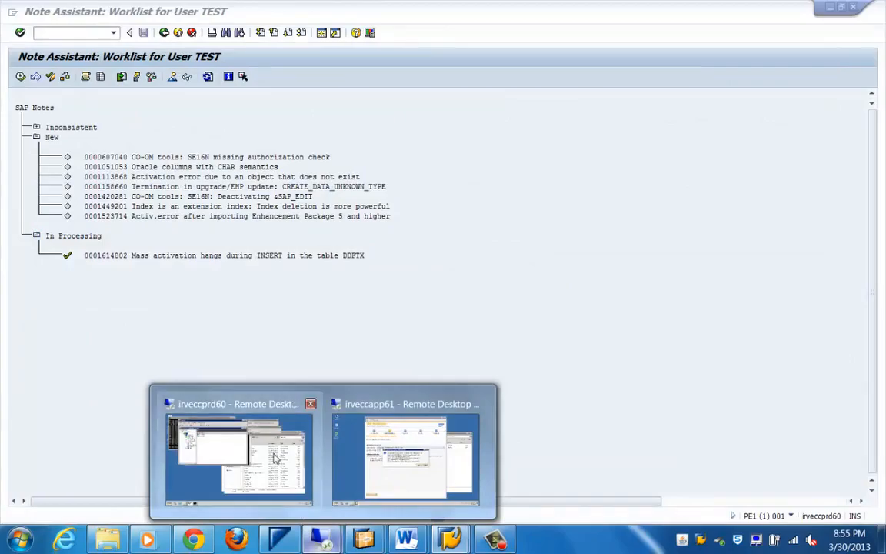
pyautogui.click(252, 438)
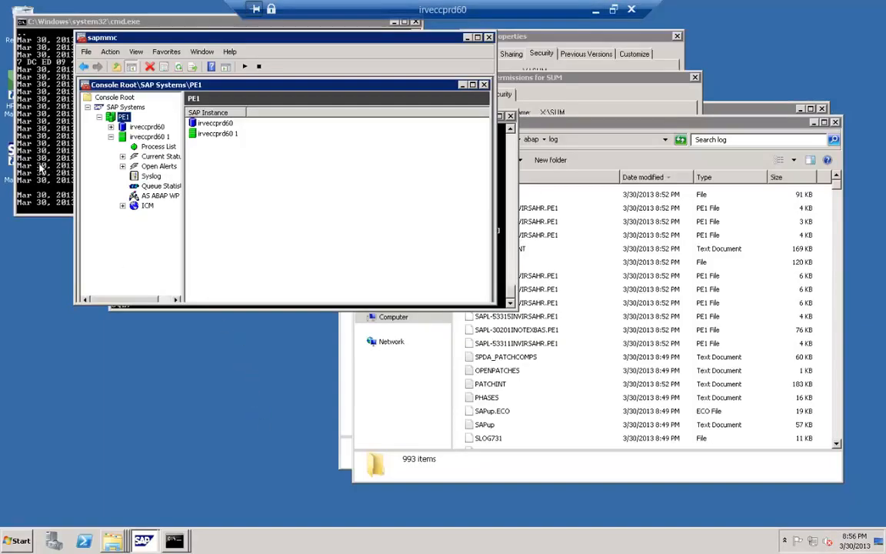
pyautogui.click(40, 166)
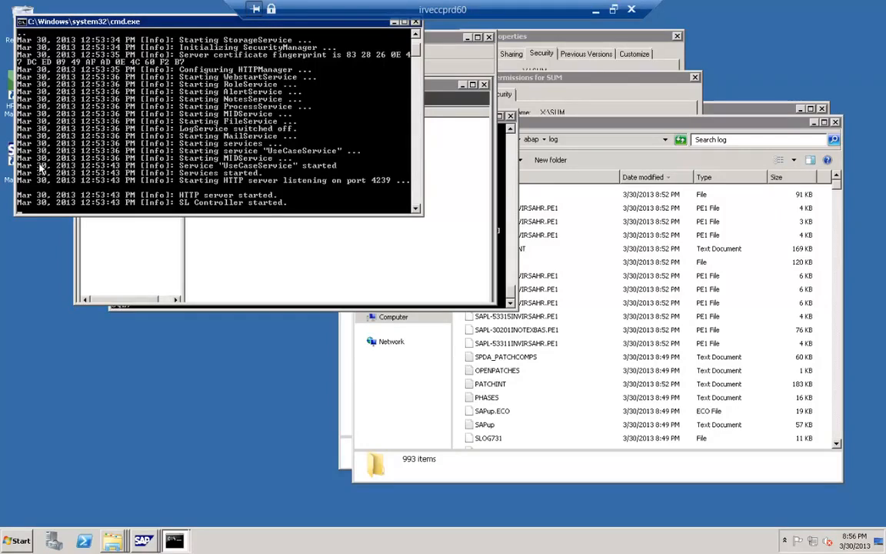
pyautogui.hotkey('ctrl', 'c')
pyautogui.write('Y')
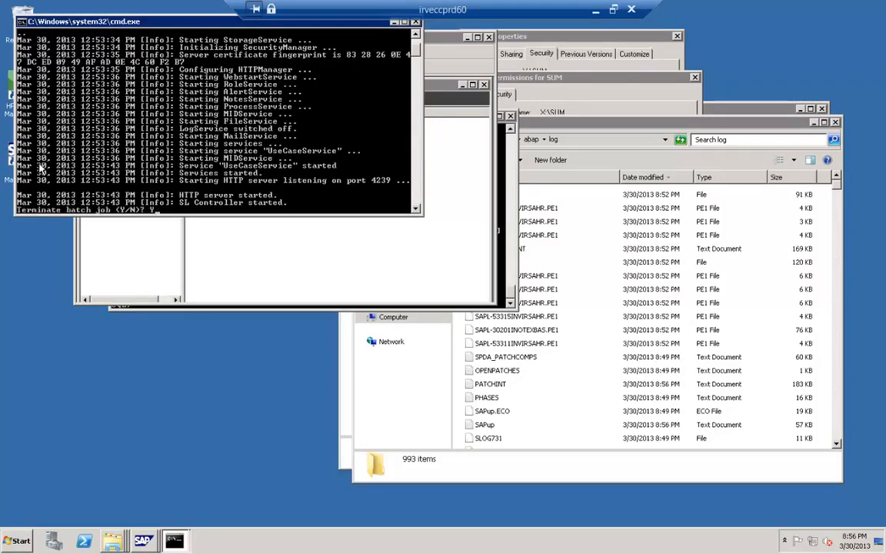
pyautogui.press('Return')
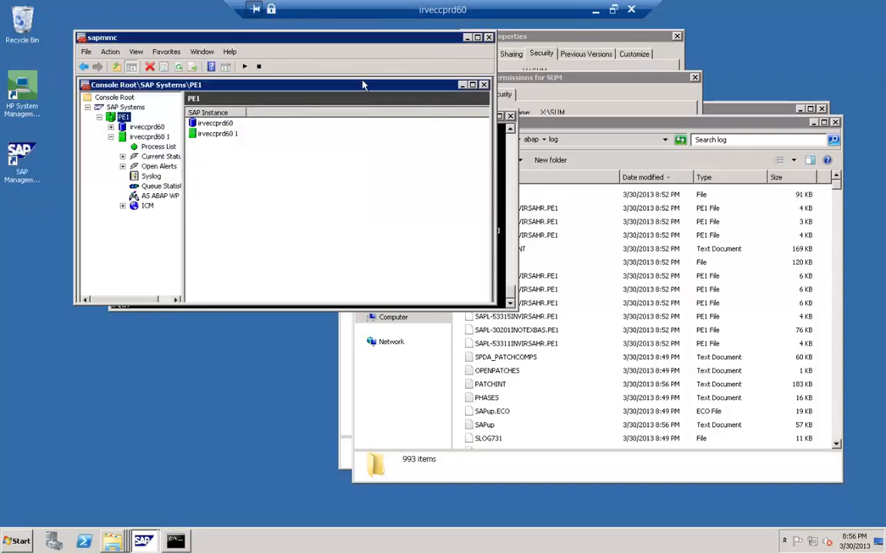
# Run the STARTUP batch file from the SUM folder on the Temp (X:) drive as administrator
pyautogui.click(113, 541)
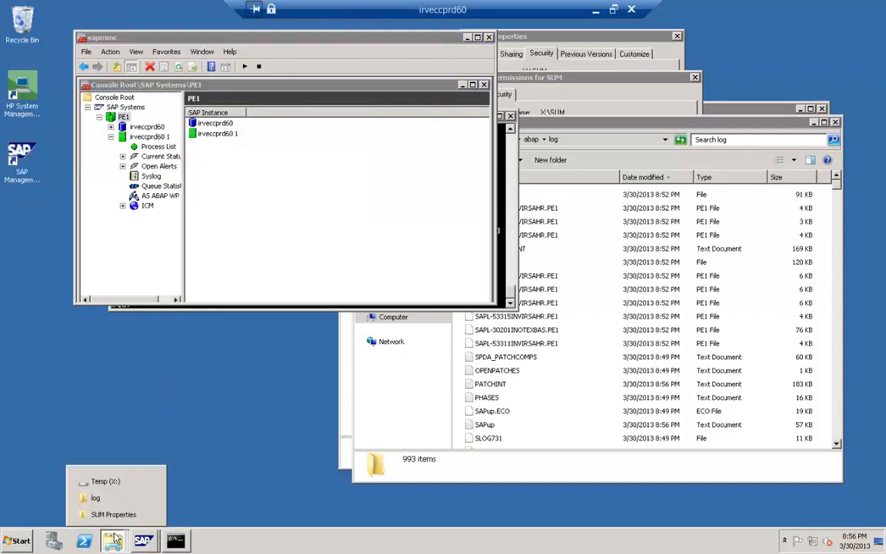
pyautogui.click(126, 484)
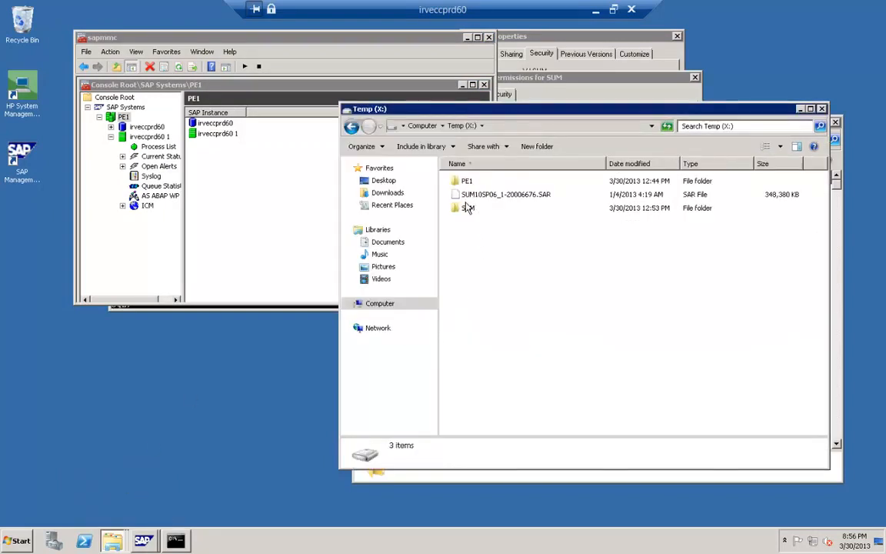
pyautogui.doubleClick(467, 208)
pyautogui.click(465, 237)
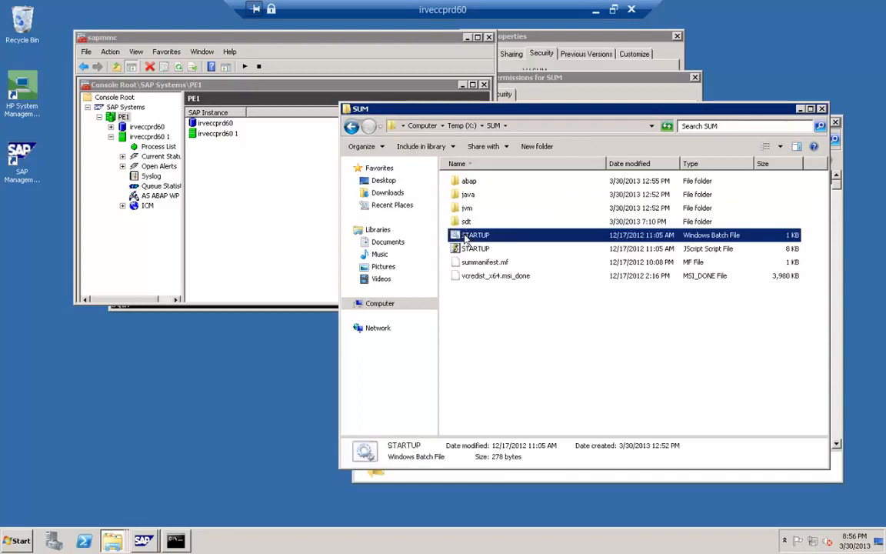
pyautogui.rightClick(466, 237)
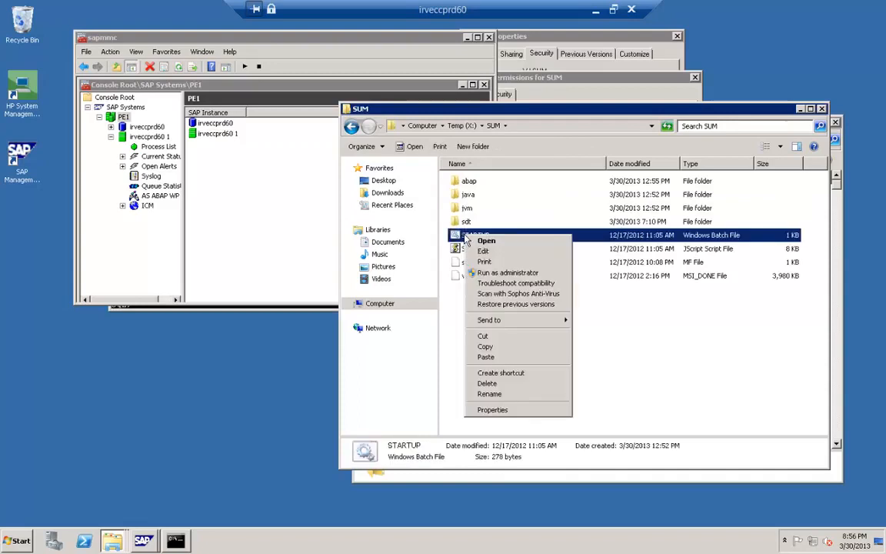
pyautogui.click(492, 273)
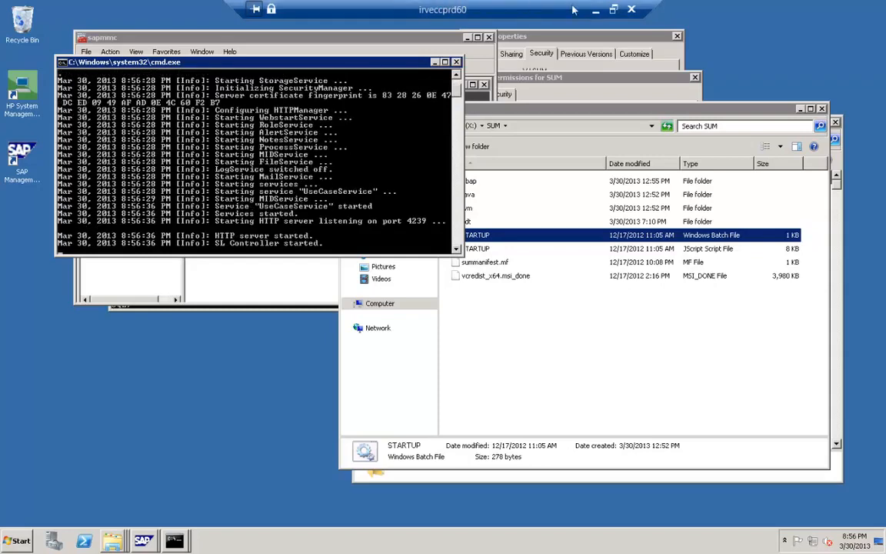
# Switch to Chrome, reload irveccprd60:4239, and keep and launch the downloaded sdtdsu (22).jnlp file
pyautogui.click(595, 9)
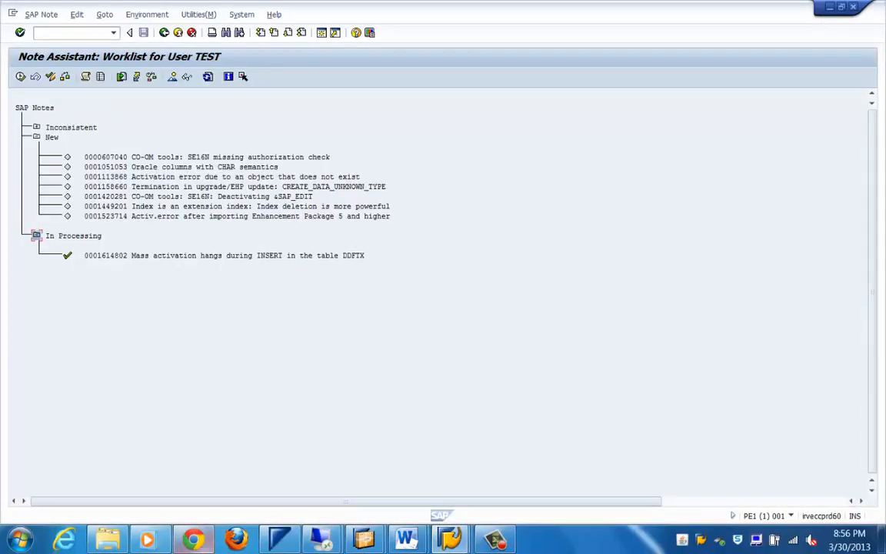
pyautogui.click(192, 538)
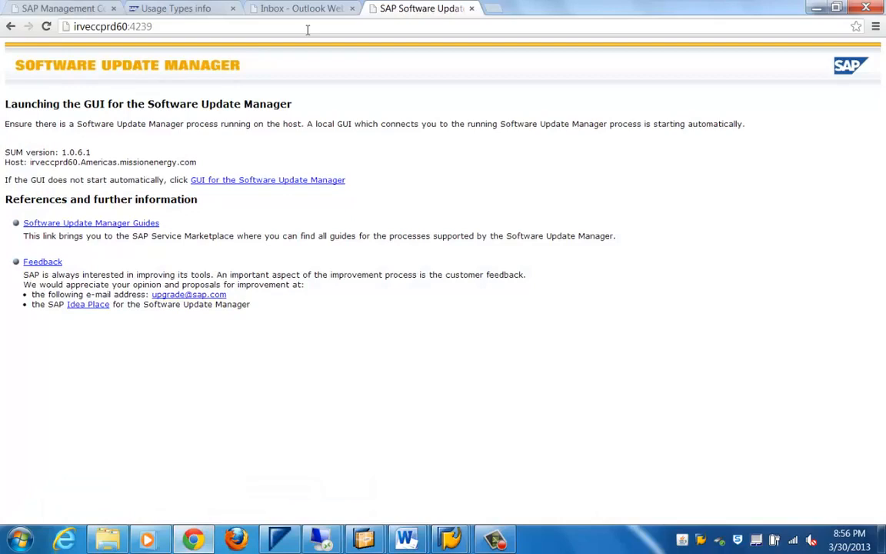
pyautogui.click(271, 29)
pyautogui.press('Return')
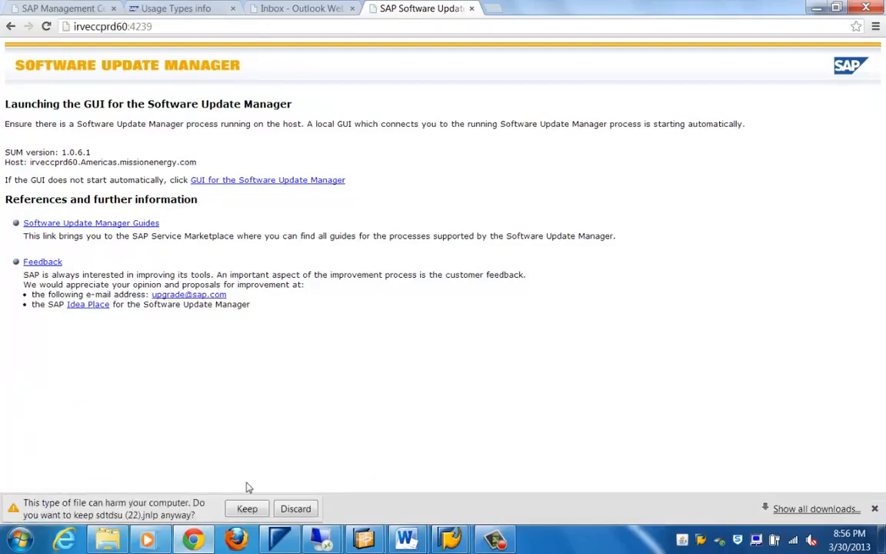
pyautogui.click(247, 508)
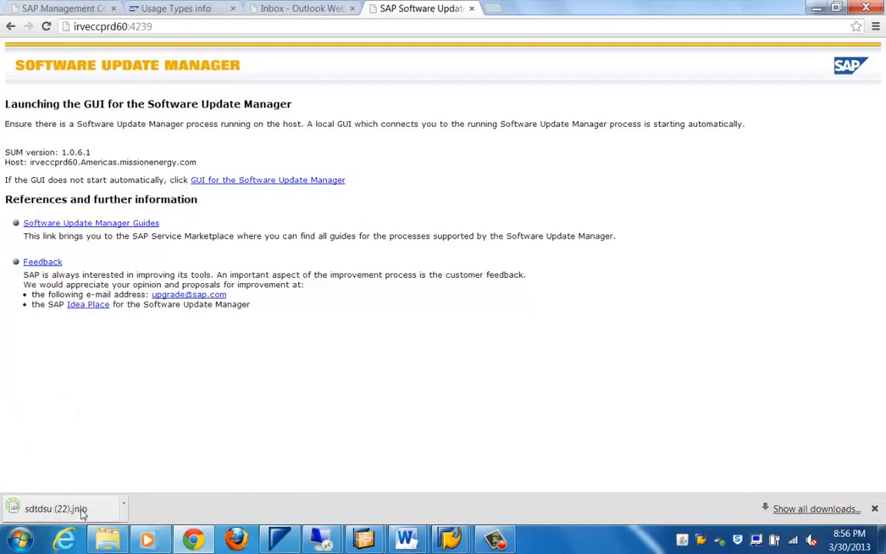
pyautogui.click(56, 509)
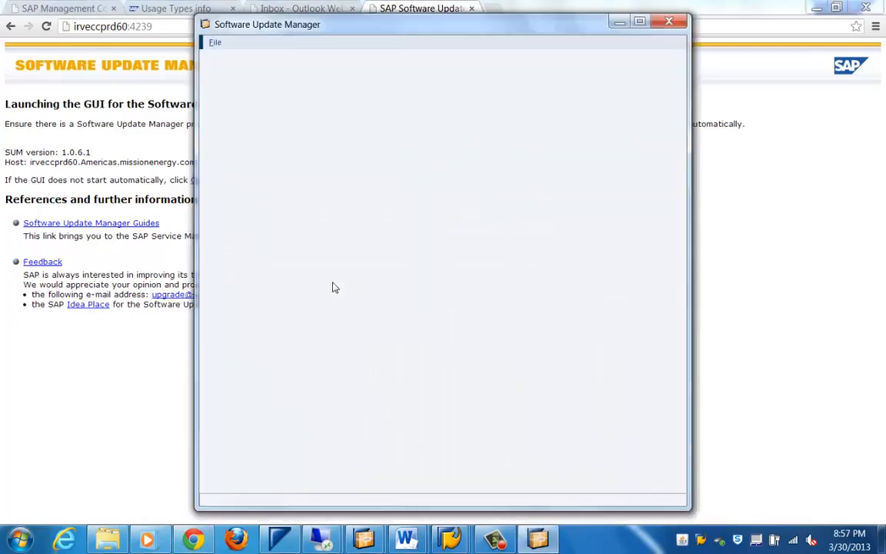
# Log in to Software Update Manager in the Administrator role with the name admin and the account password
pyautogui.write('adm')
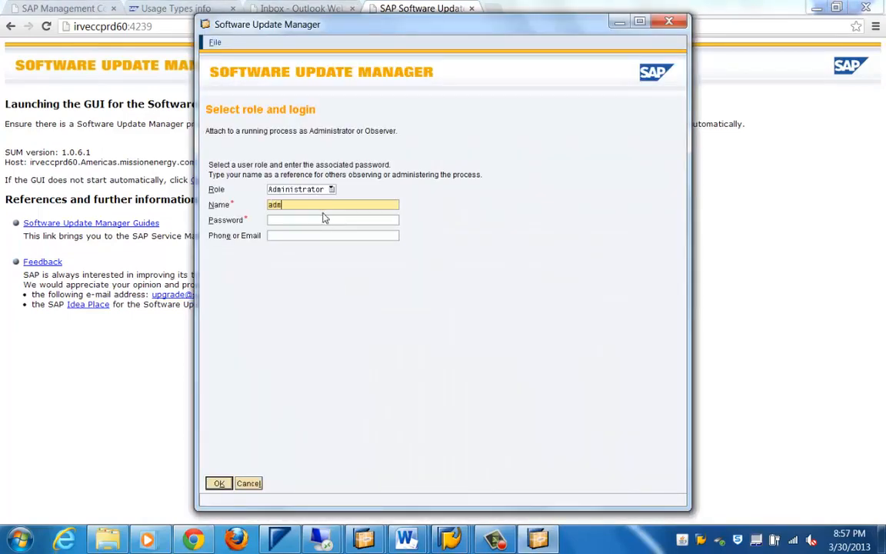
pyautogui.write('in')
pyautogui.press('Tab')
pyautogui.write('****')
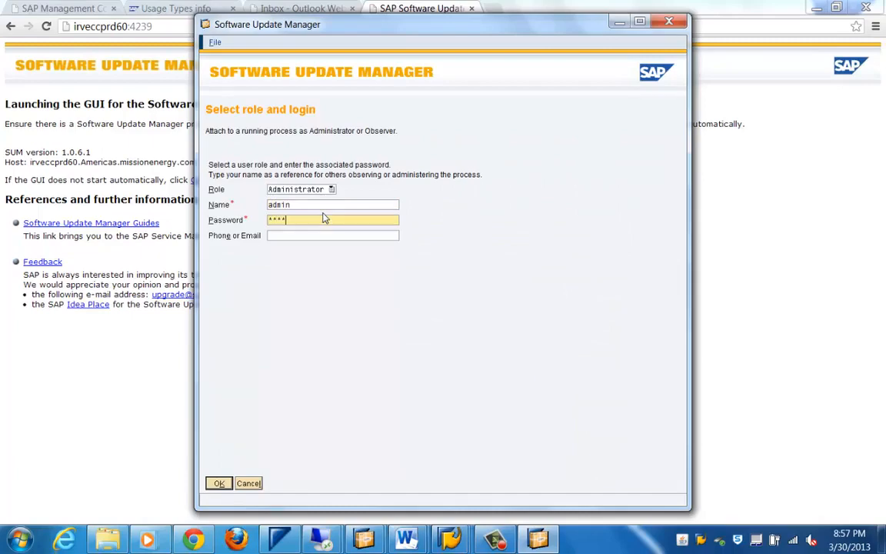
pyautogui.write('****')
pyautogui.press('Return')
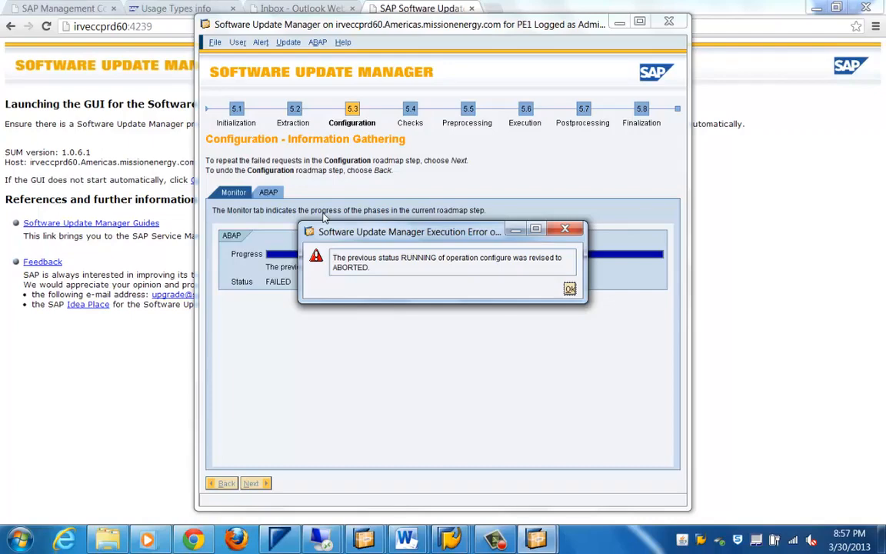
# Dismiss the execution error, rerun the Configuration roadmap step, and repeat phase PREP_EXTENSION/BIND_PATCH from the point it stopped
pyautogui.click(569, 289)
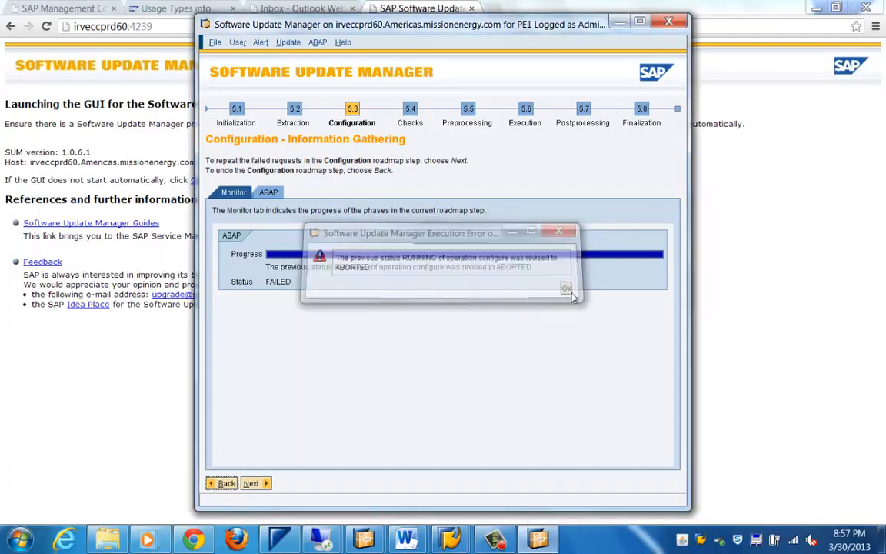
pyautogui.click(252, 483)
pyautogui.click(270, 191)
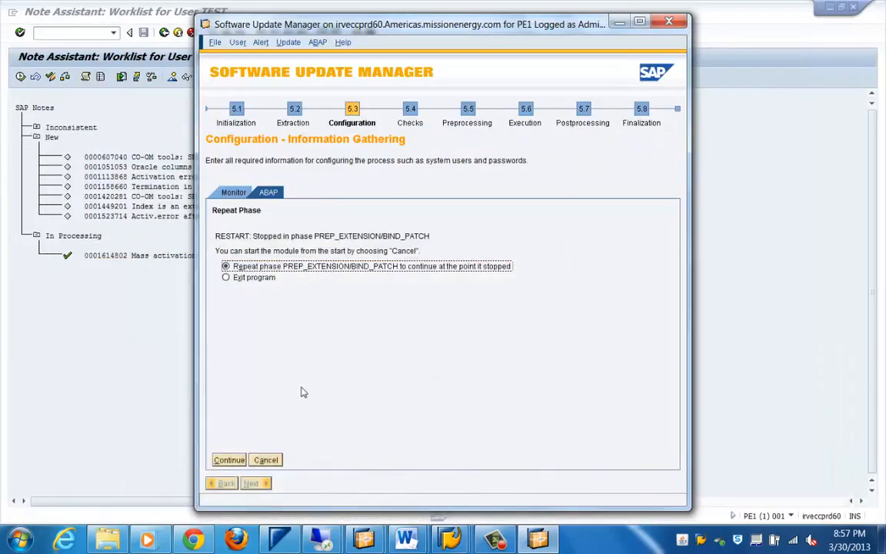
pyautogui.click(229, 460)
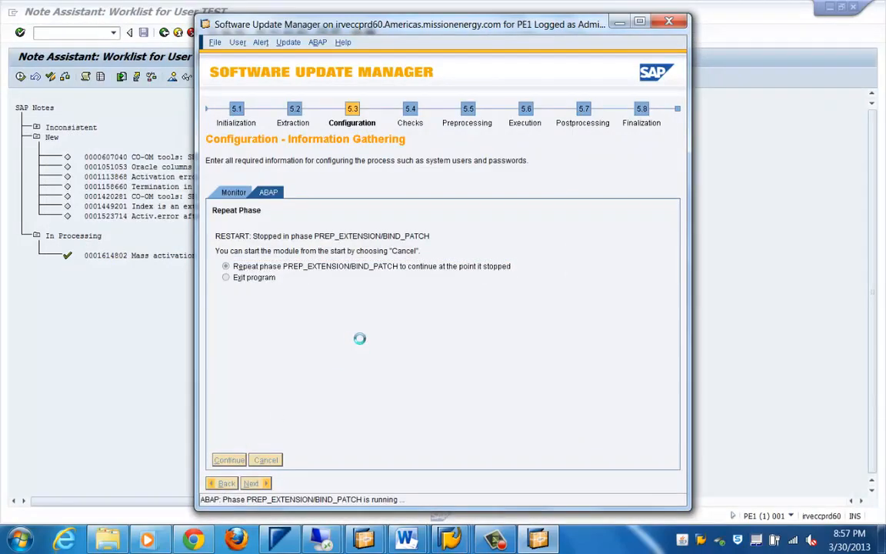
# Maximize the window, take over the calculated Support Package levels, and continue without including a customer change request
pyautogui.click(640, 23)
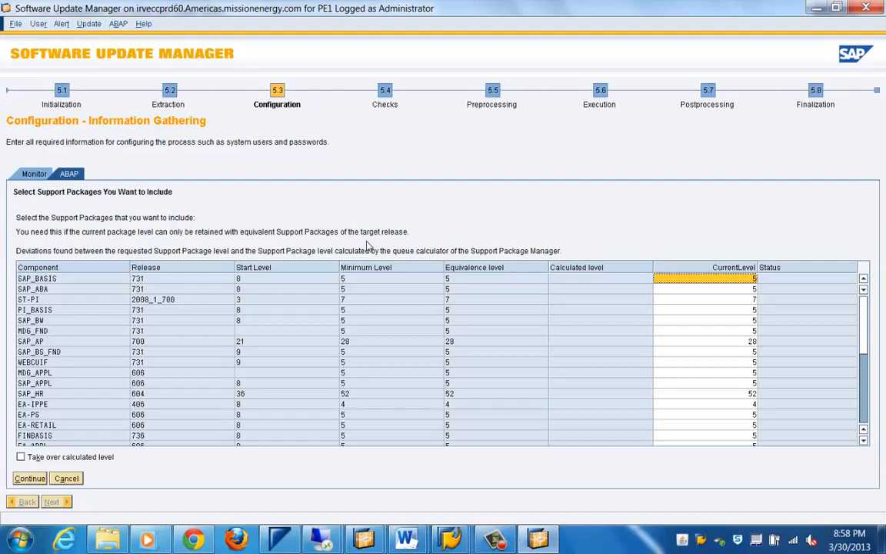
pyautogui.click(21, 457)
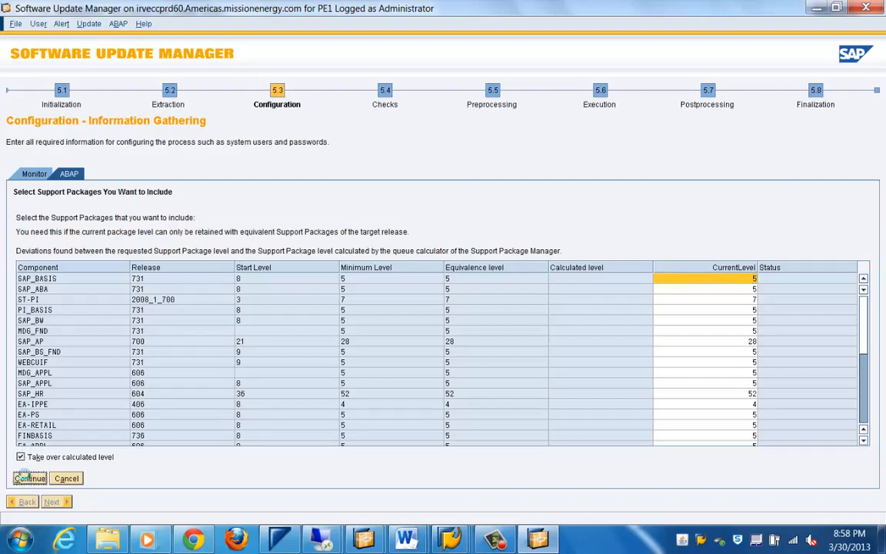
pyautogui.click(30, 478)
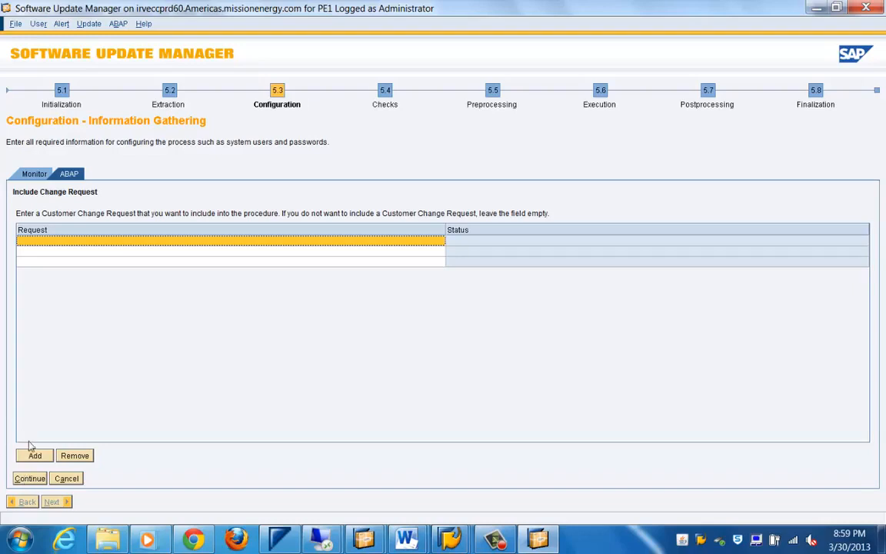
pyautogui.click(26, 480)
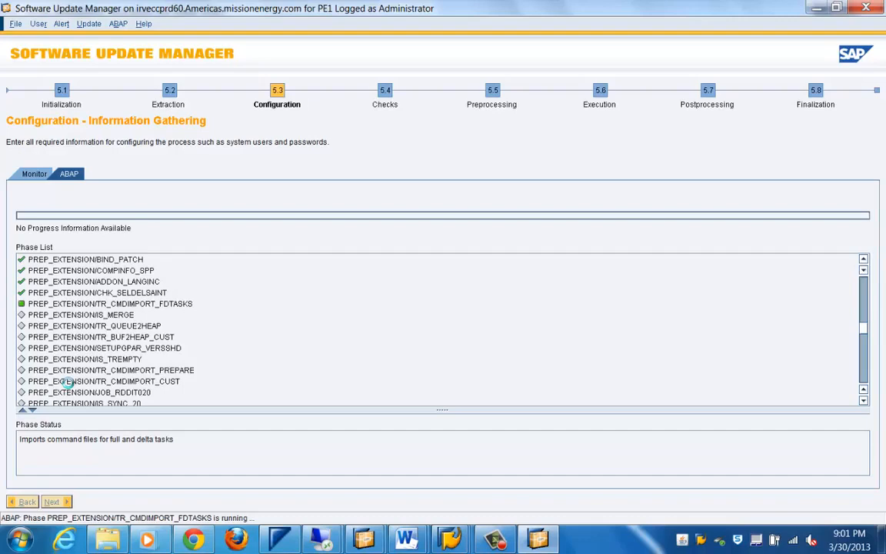
# Switch to the irveccprd60 remote desktop and open the abap\log folder inside SUM on the Temp (X:) drive
pyautogui.click(323, 541)
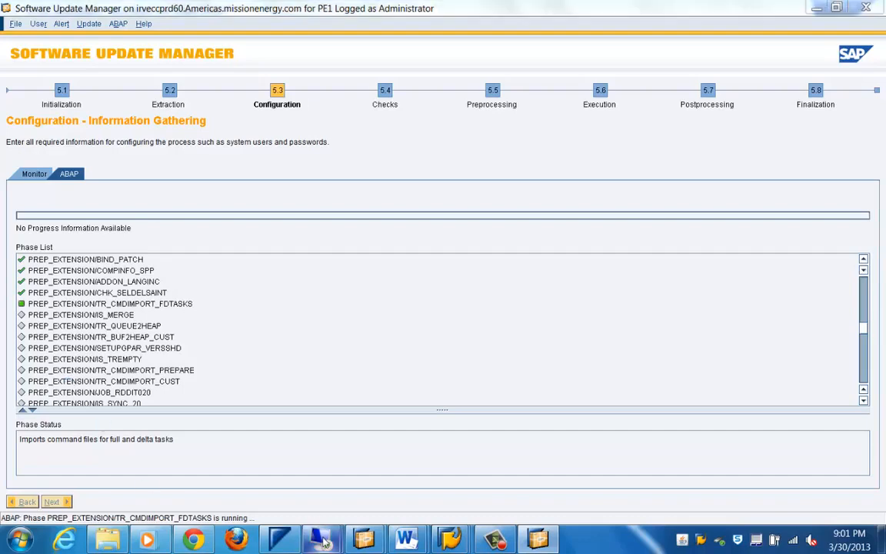
pyautogui.click(253, 423)
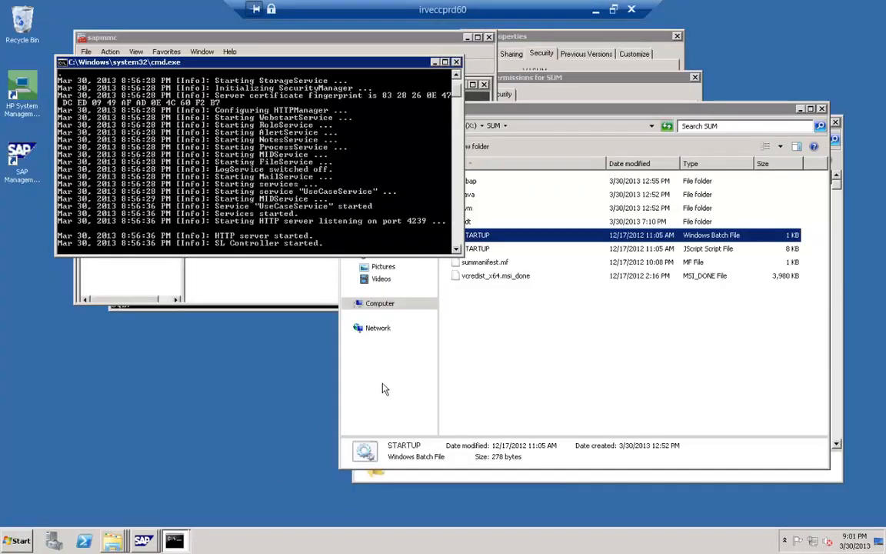
pyautogui.click(462, 311)
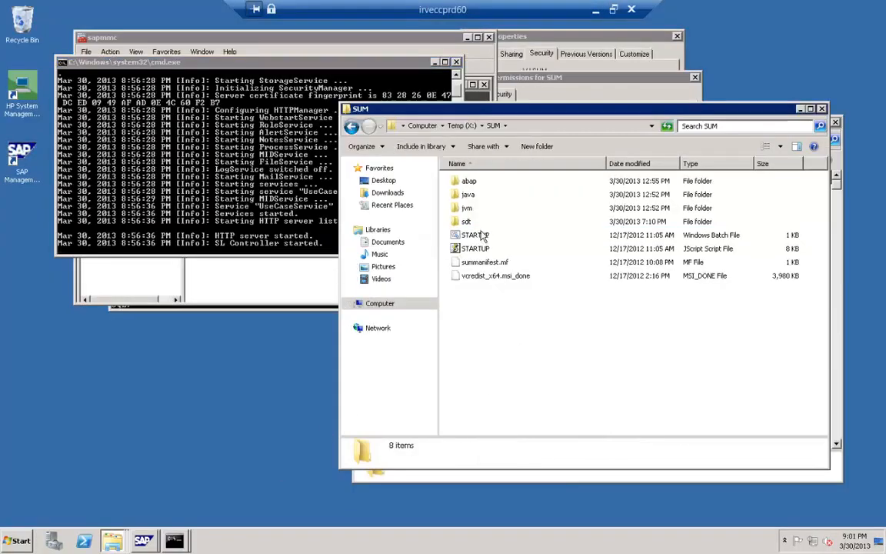
pyautogui.doubleClick(468, 181)
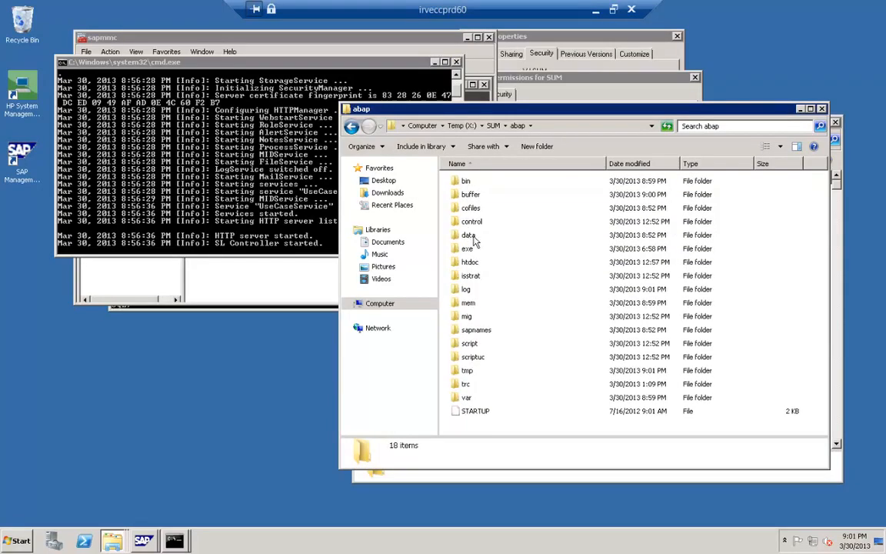
pyautogui.doubleClick(468, 290)
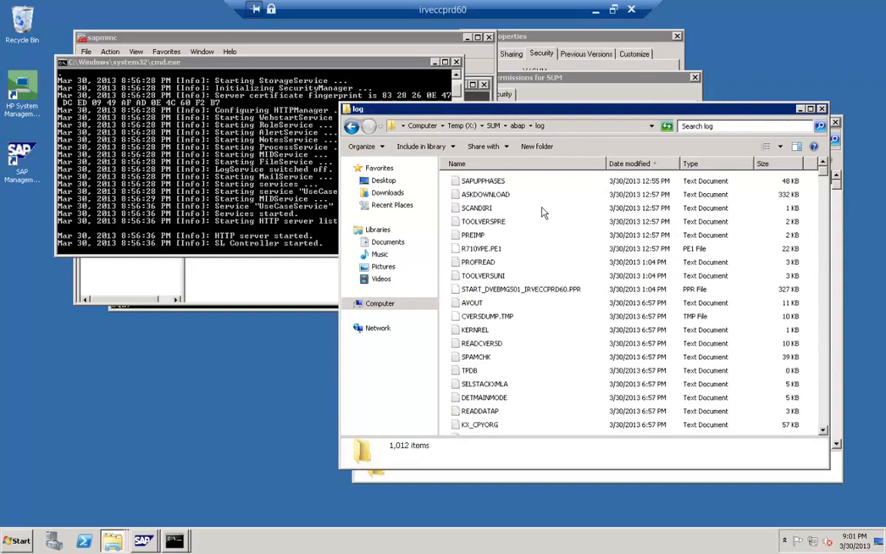
# Sort the log folder by date modified with the newest files first and go to the start of the list
pyautogui.click(505, 184)
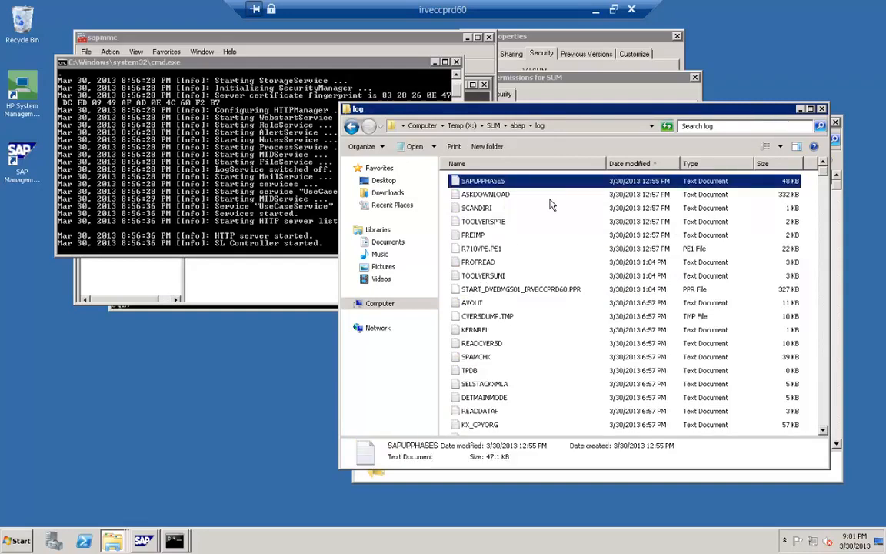
pyautogui.click(633, 165)
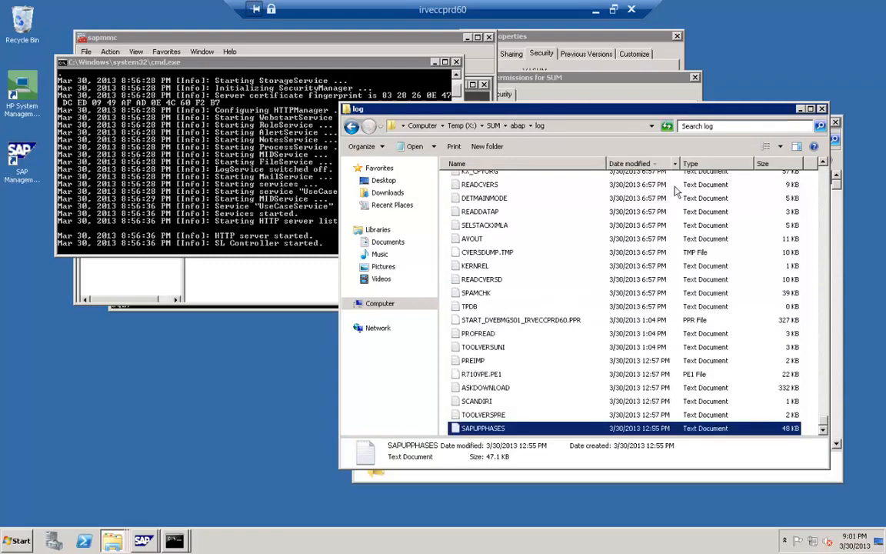
pyautogui.click(823, 177)
pyautogui.moveTo(824, 177); pyautogui.dragTo(823, 177)
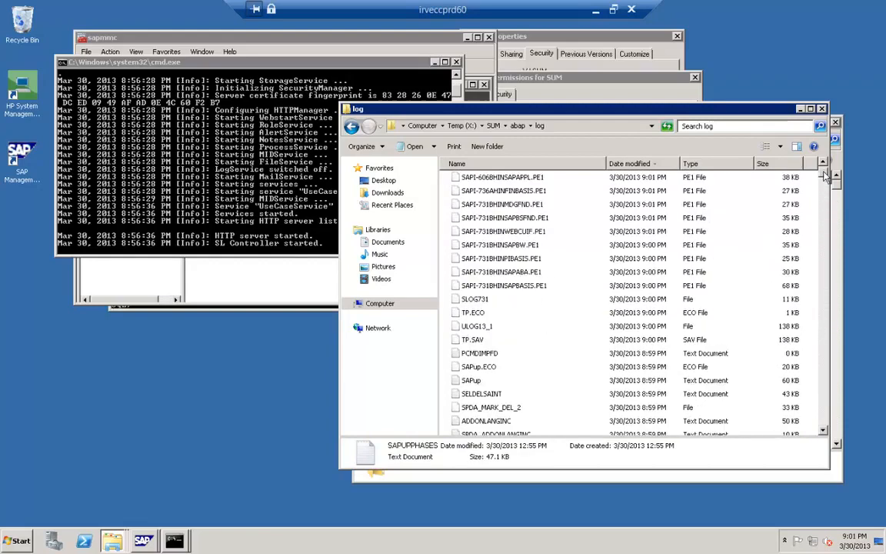
pyautogui.click(823, 163)
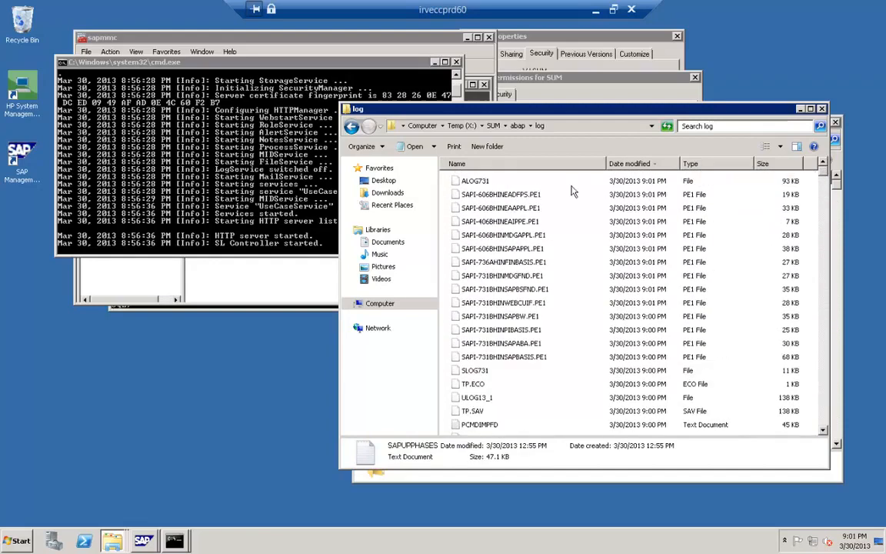
# Open the ALOG731 log in Notepad, examine the most recent import entries at its end, and close it
pyautogui.click(467, 181)
pyautogui.doubleClick(467, 181)
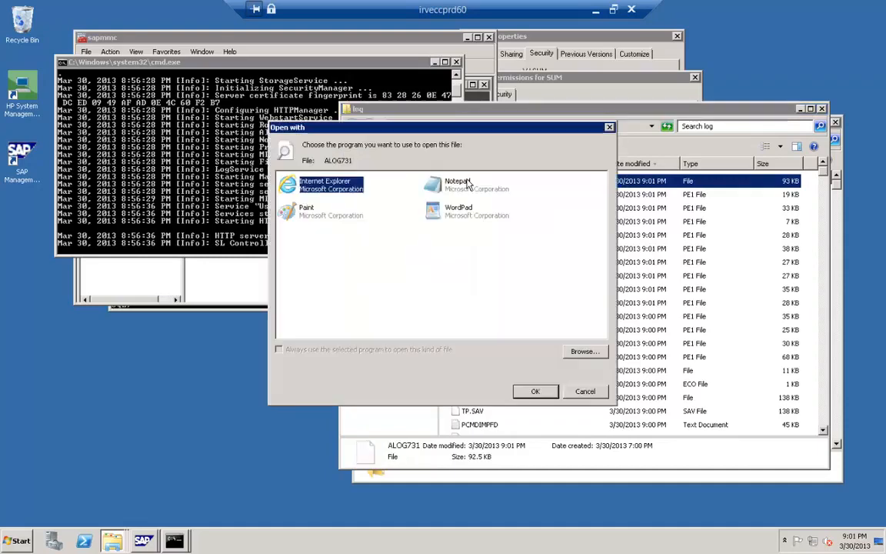
pyautogui.doubleClick(461, 183)
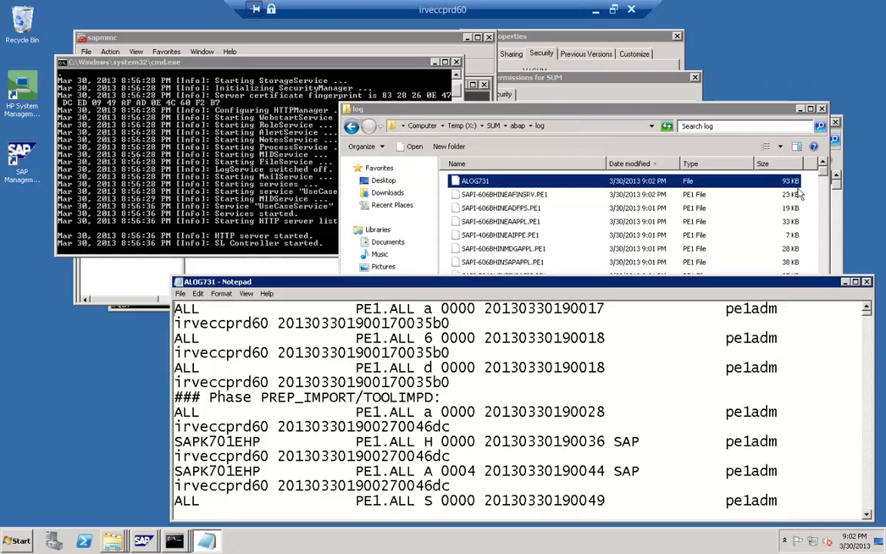
pyautogui.moveTo(833, 285); pyautogui.dragTo(798, 182)
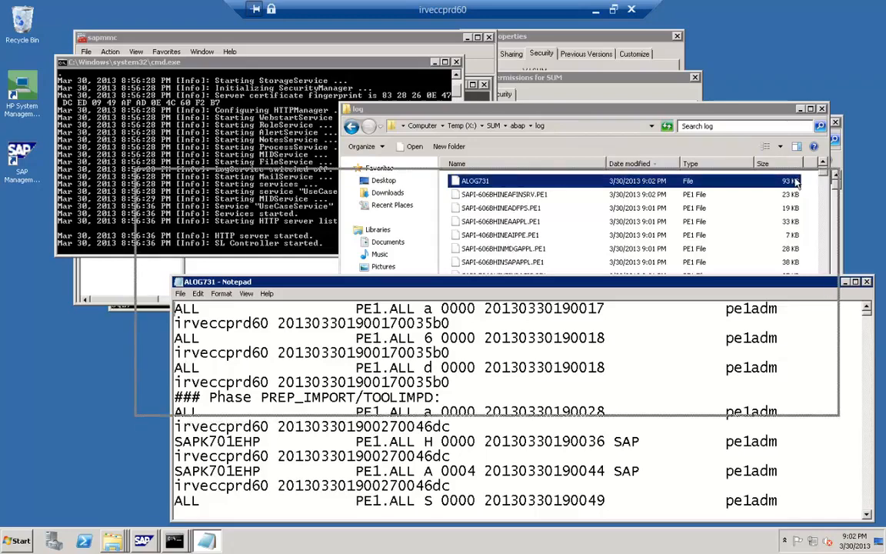
pyautogui.moveTo(784, 214); pyautogui.dragTo(783, 212)
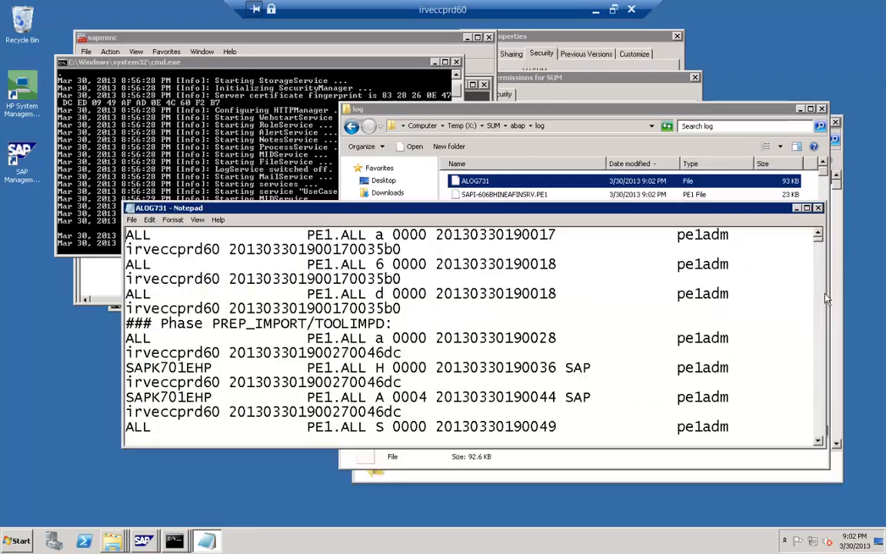
pyautogui.moveTo(819, 243); pyautogui.dragTo(821, 442)
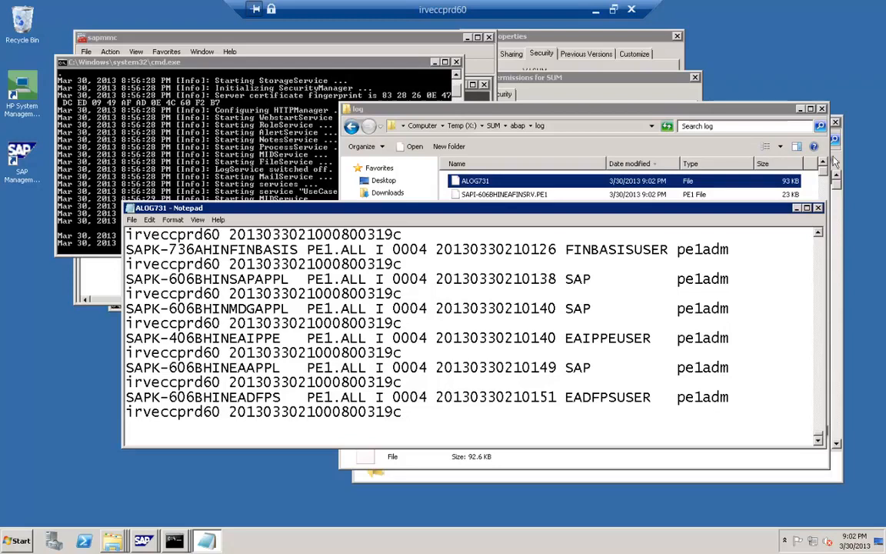
pyautogui.click(817, 208)
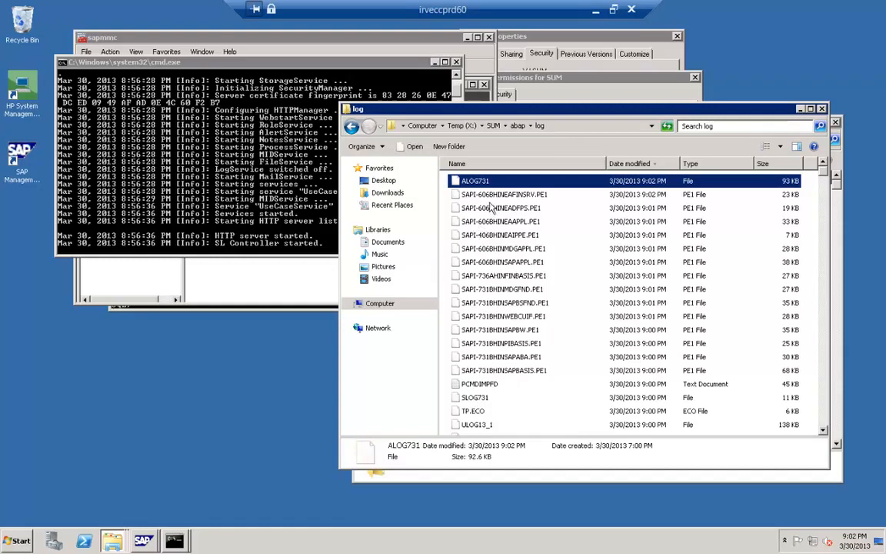
# Reopen ALOG731 in Notepad to check its end for newly written import entries, and close it again
pyautogui.doubleClick(453, 181)
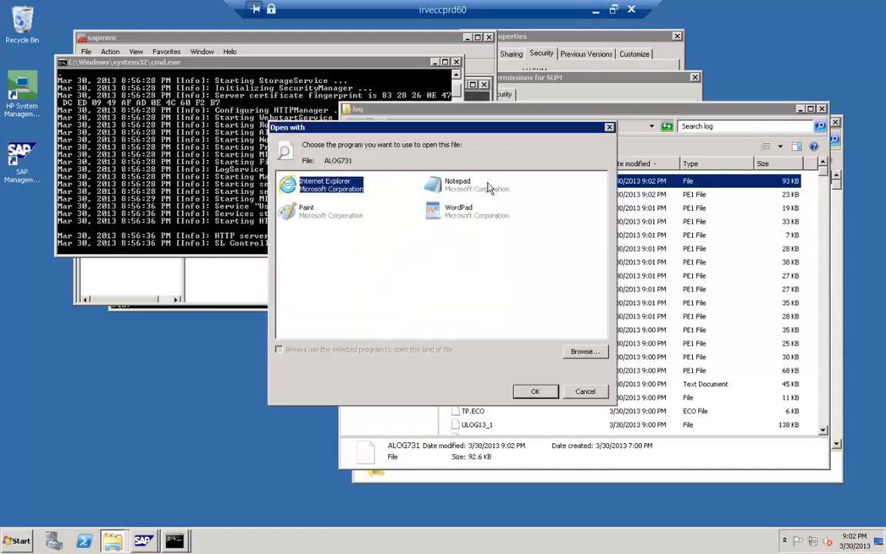
pyautogui.doubleClick(428, 183)
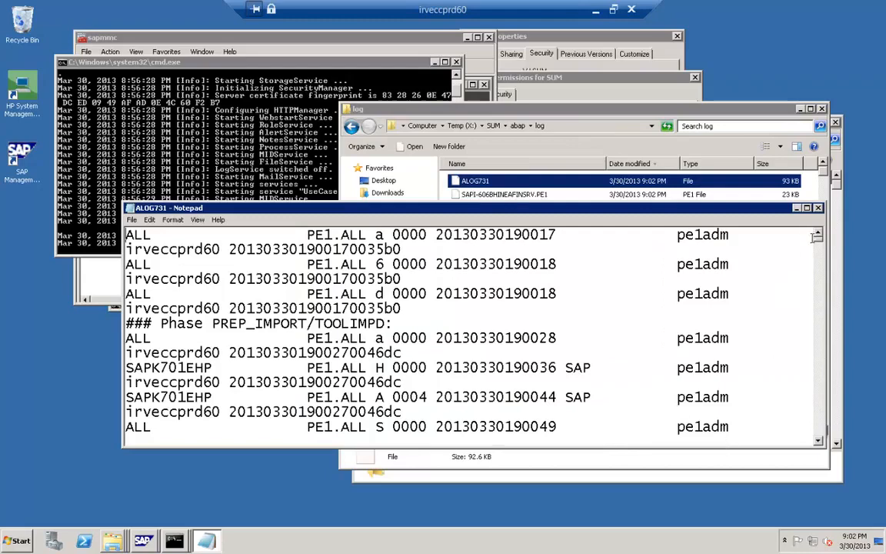
pyautogui.moveTo(815, 237); pyautogui.dragTo(820, 453)
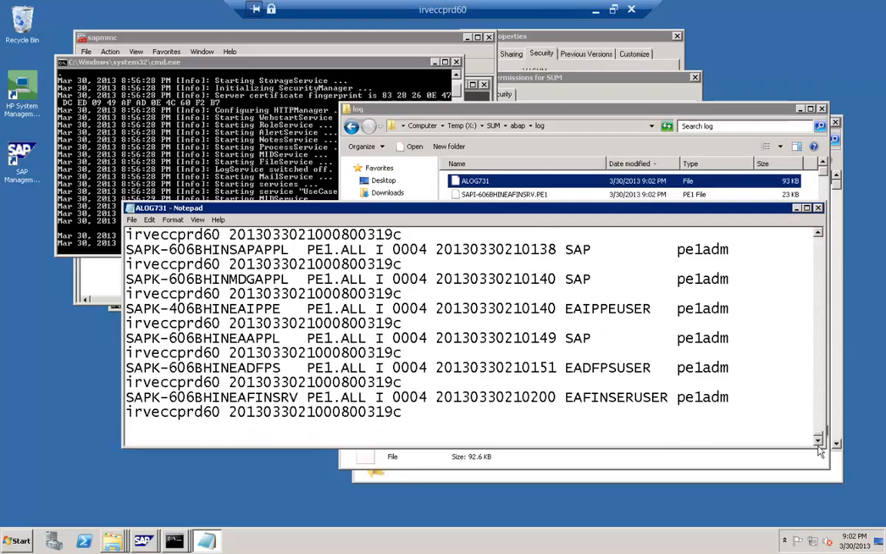
pyautogui.click(819, 208)
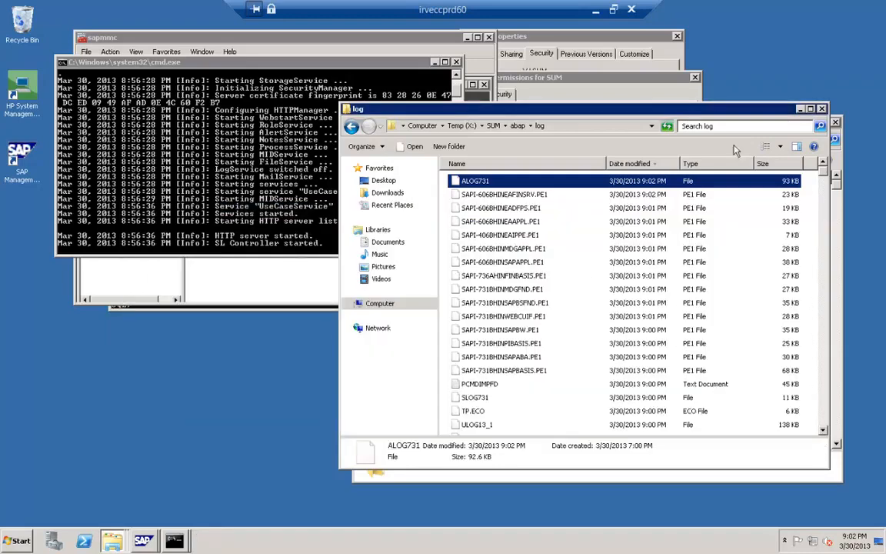
# Return to Software Update Manager, select phase PREP_EXTENSION/TR_CMDIMPORT_FDTASKS, and review the phases that follow it in the phase list
pyautogui.click(594, 12)
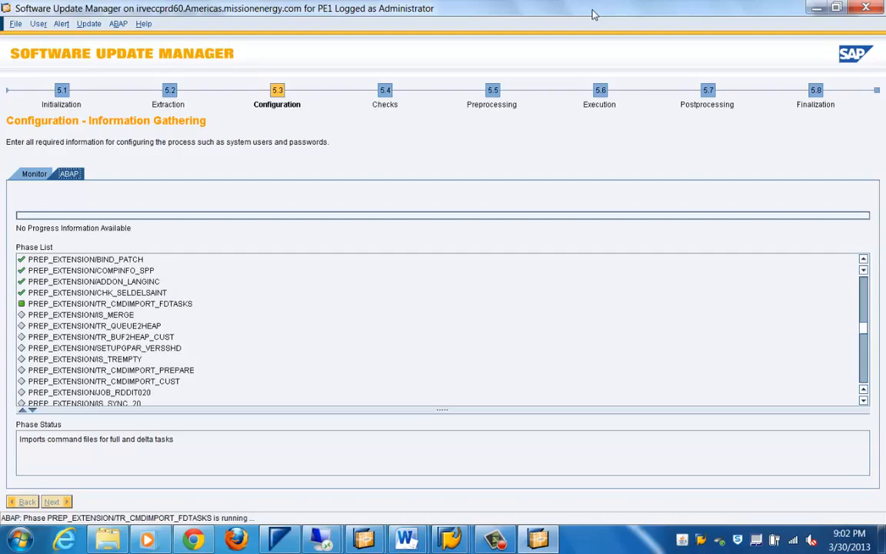
pyautogui.click(176, 304)
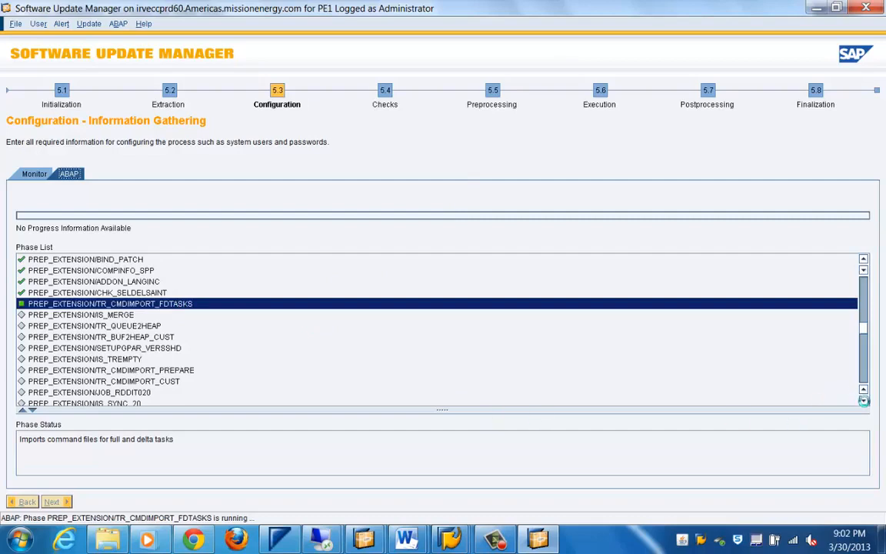
pyautogui.click(863, 401)
pyautogui.click(863, 401)
pyautogui.click(863, 400)
pyautogui.click(863, 400)
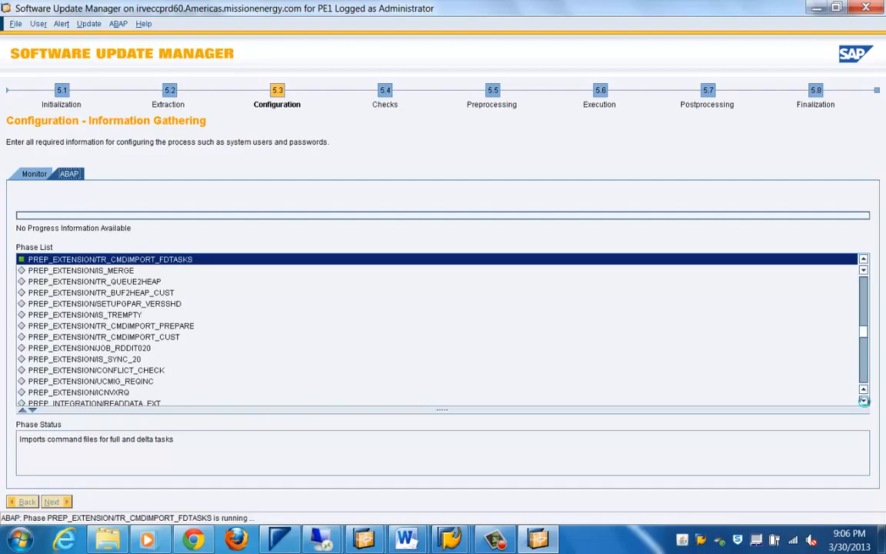
pyautogui.click(487, 548)
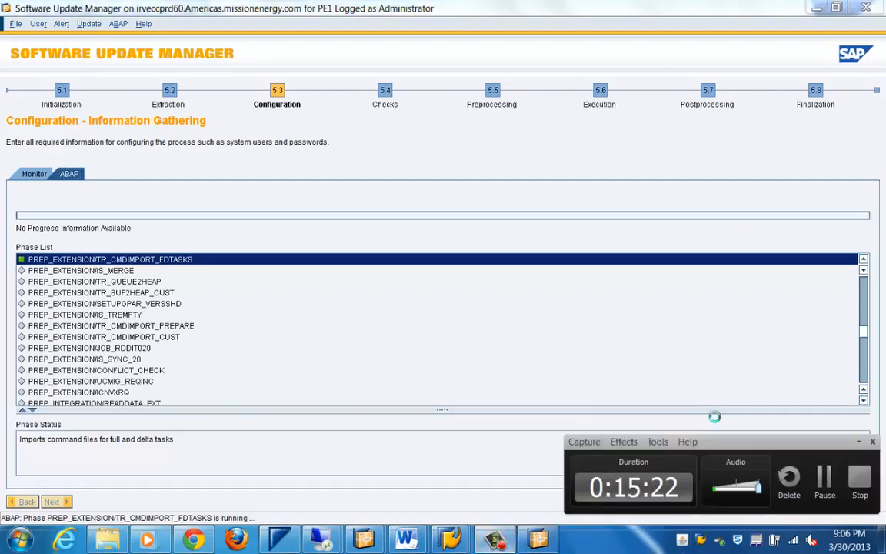